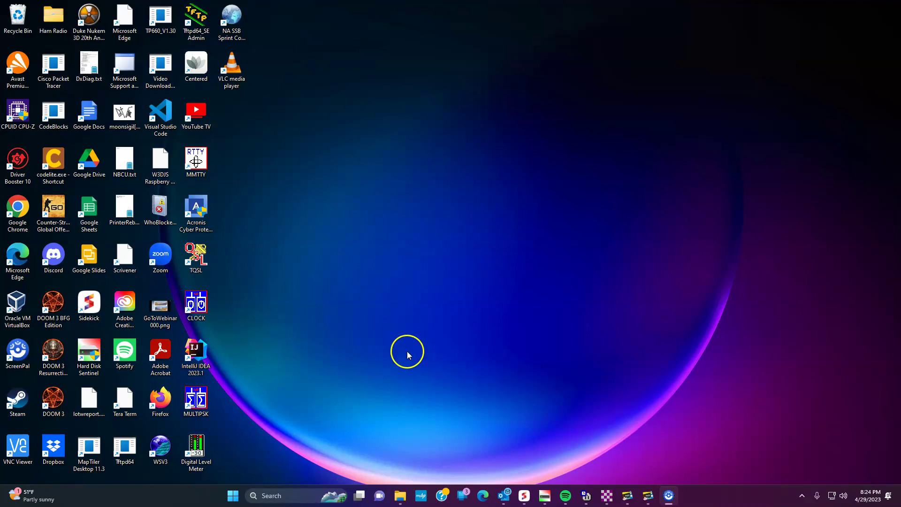
Step: Bring the VarAC folder window forward and select VarAC.exe (9.43 MB)
click(400, 496)
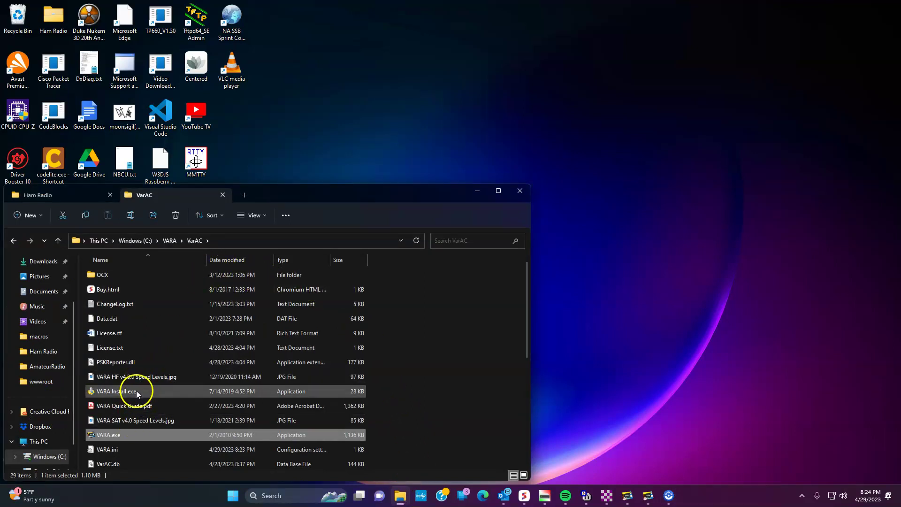
scroll(137, 394, down, 2)
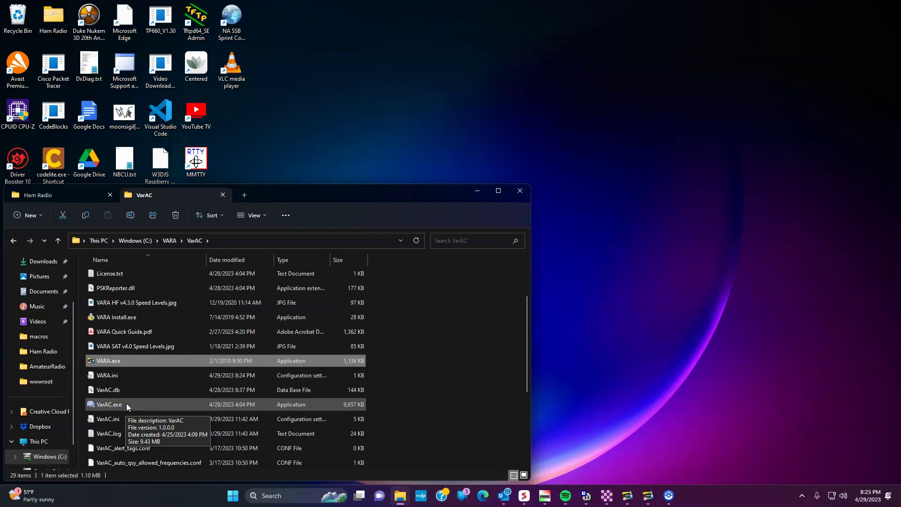
click(126, 404)
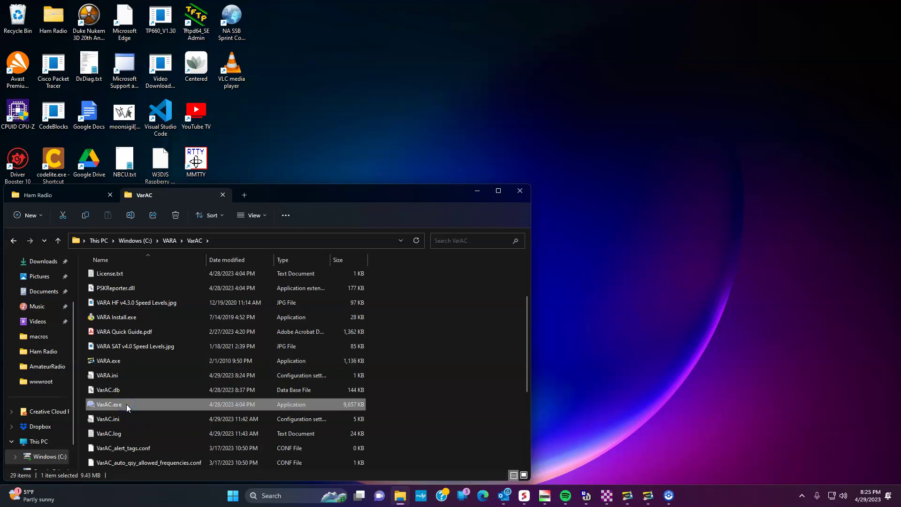
Step: Launch VarAC and dismiss both duplicate VARA HF warnings
double_click(126, 404)
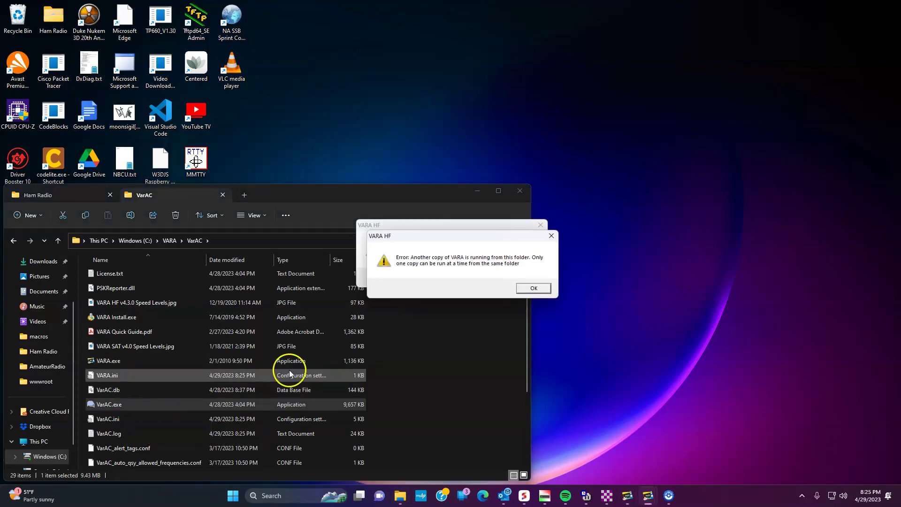
click(544, 289)
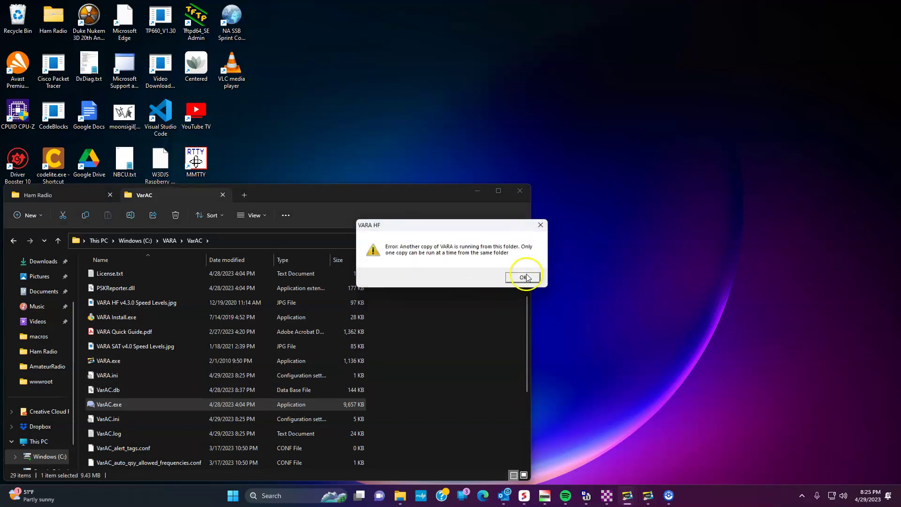
click(525, 277)
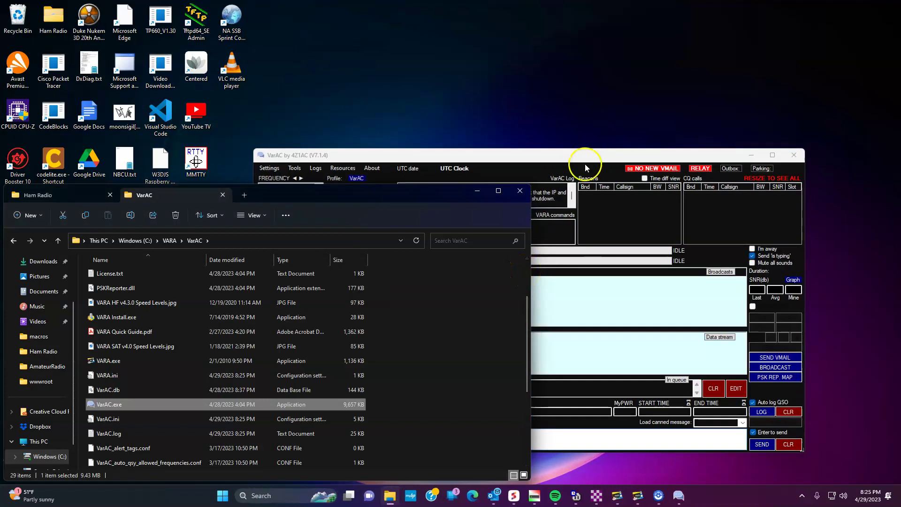
Step: Review My Information, then show the RIG Control and VARA Configurations settings
click(596, 155)
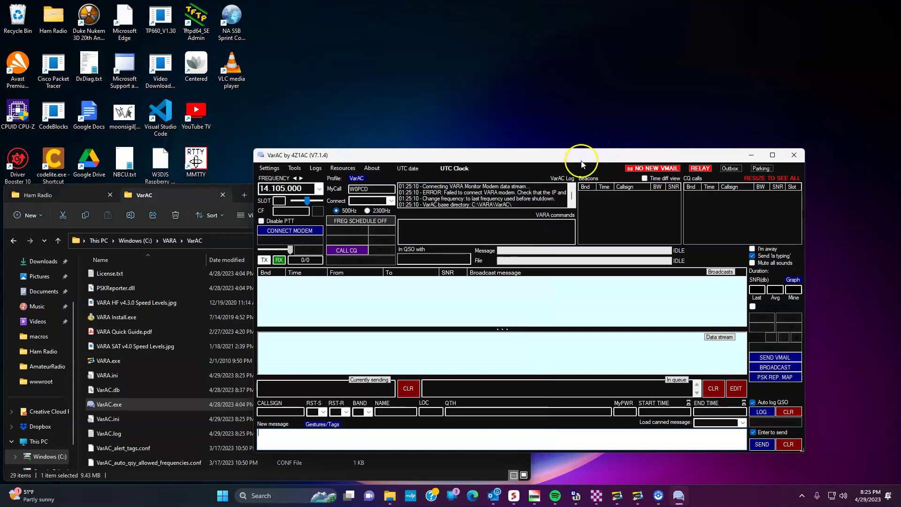
click(267, 168)
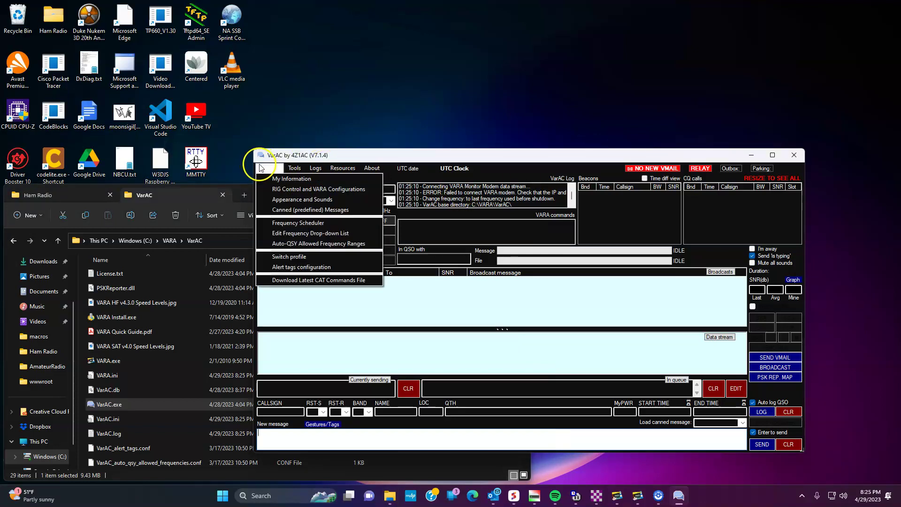
click(282, 179)
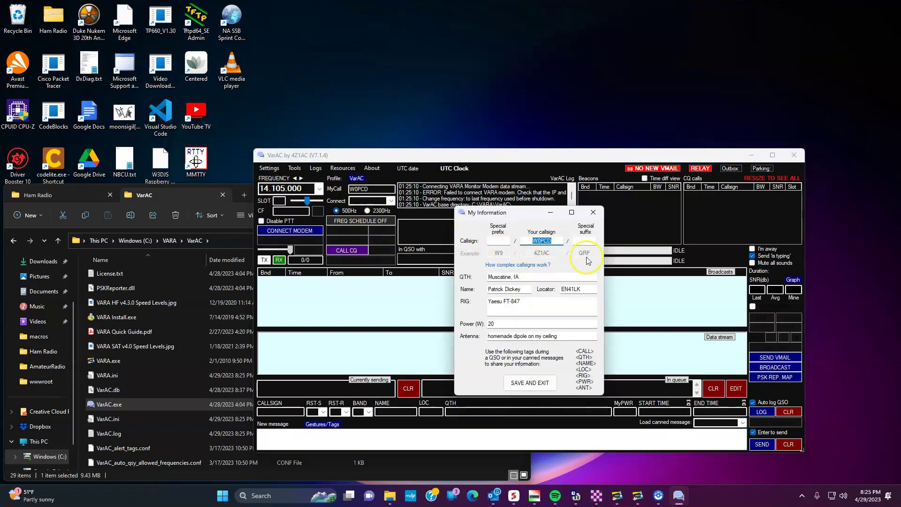
click(591, 215)
click(269, 171)
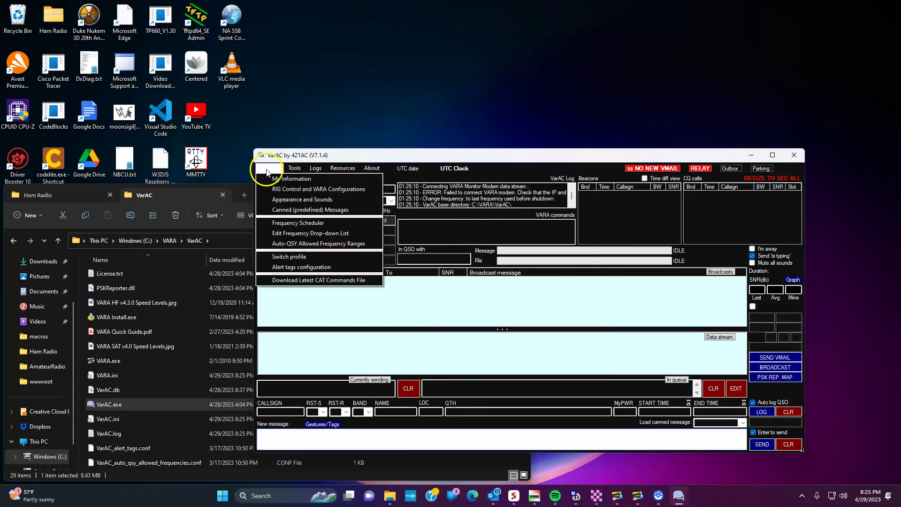
click(283, 190)
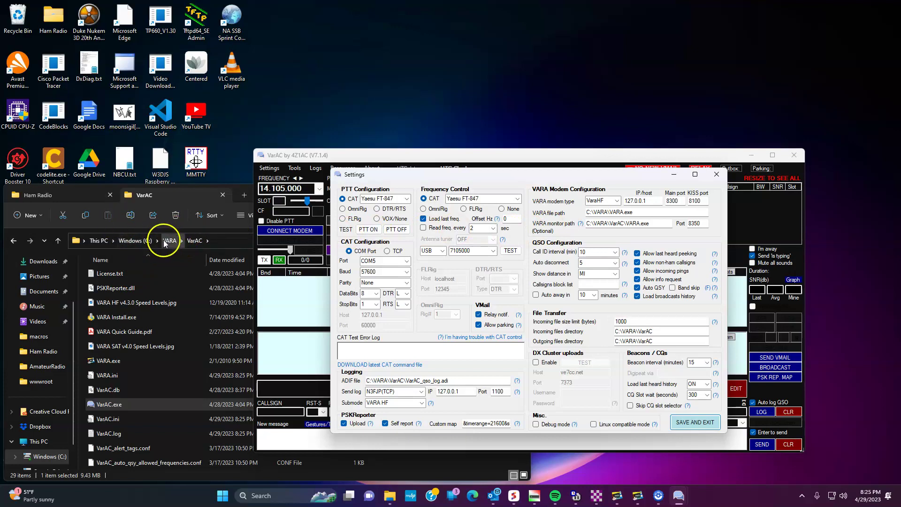
Step: Copy the 19 files in C:\VARA, excluding the VarAC folder
click(235, 242)
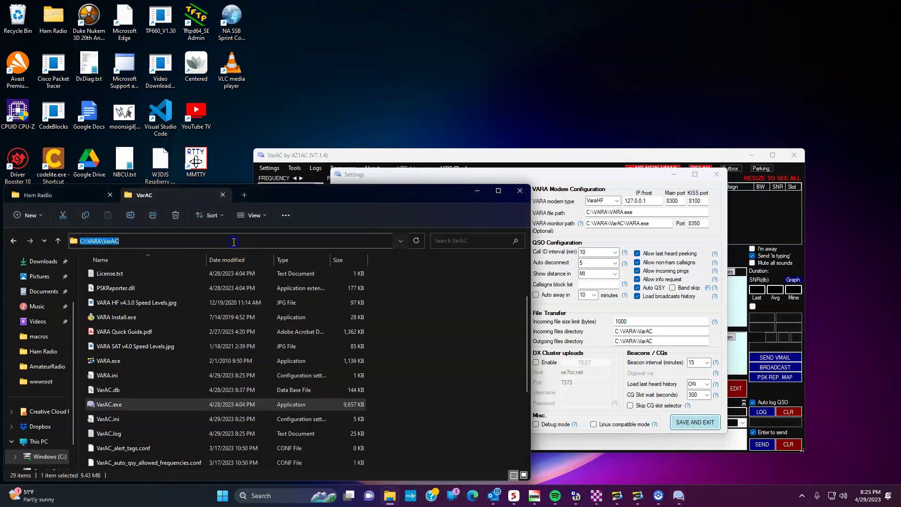
click(181, 240)
click(57, 241)
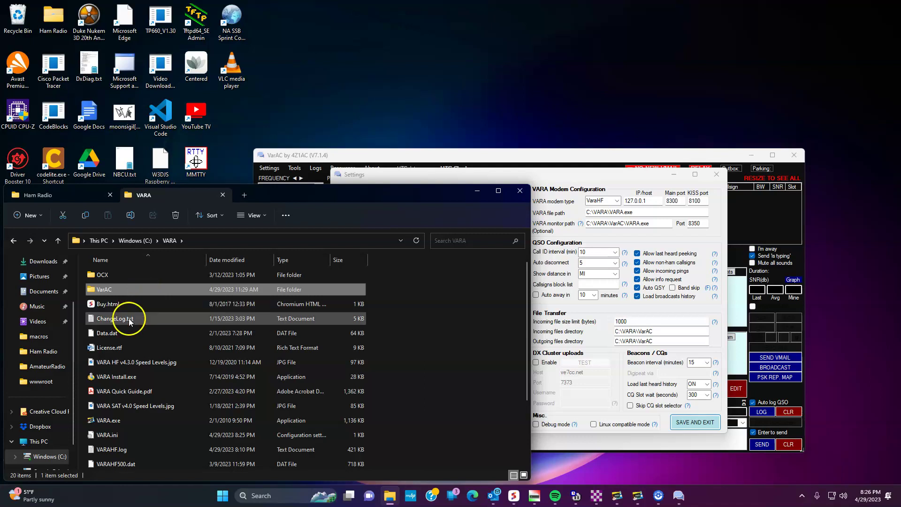
scroll(288, 333, down, 2)
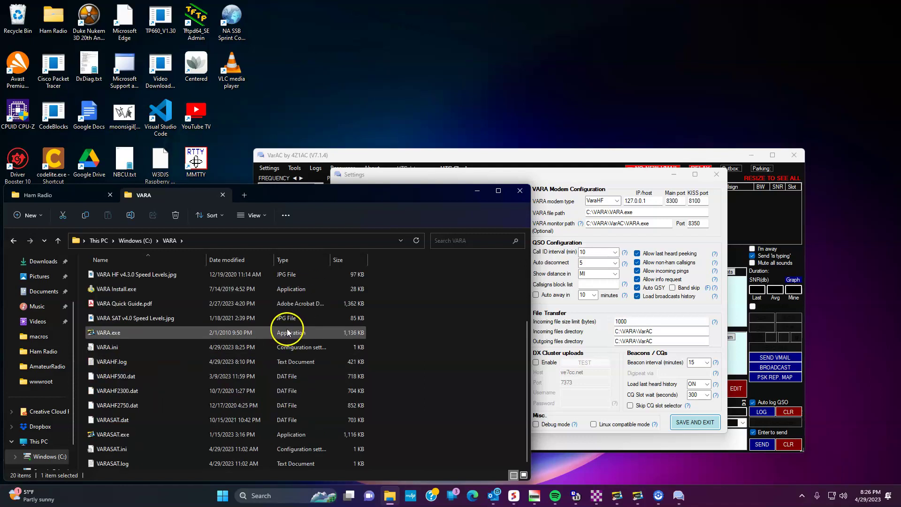
key(ctrl+a)
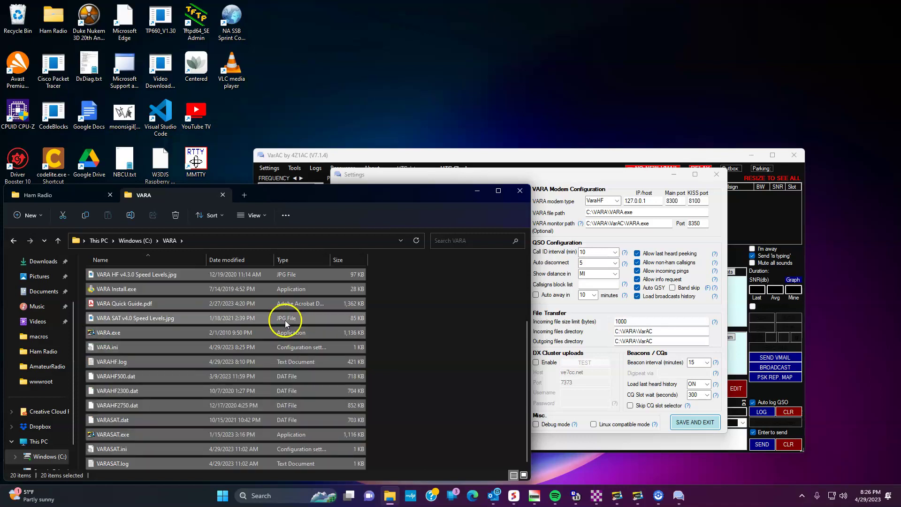
scroll(258, 338, up, 2)
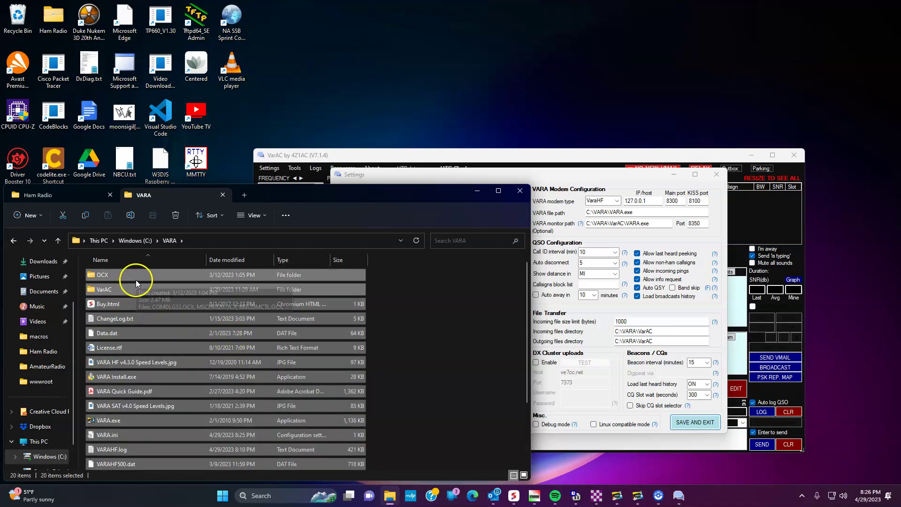
ctrl+click(136, 293)
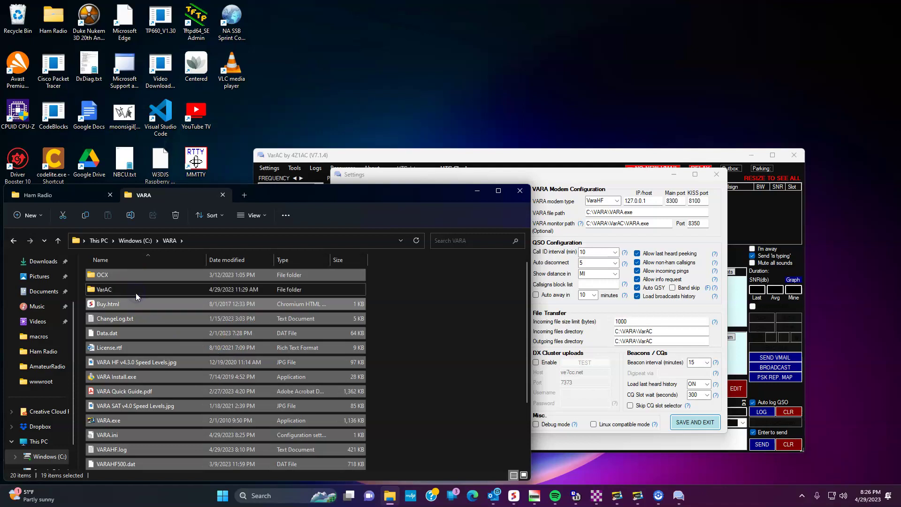
right_click(170, 340)
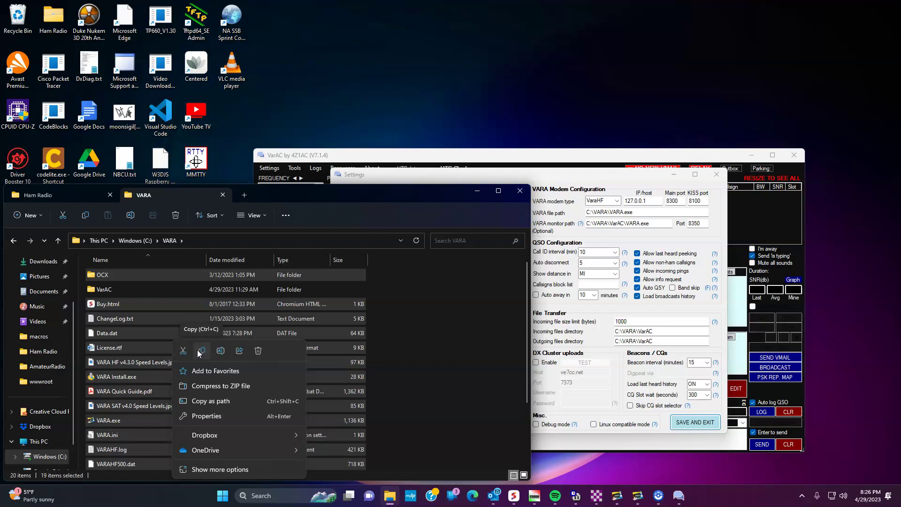
click(200, 351)
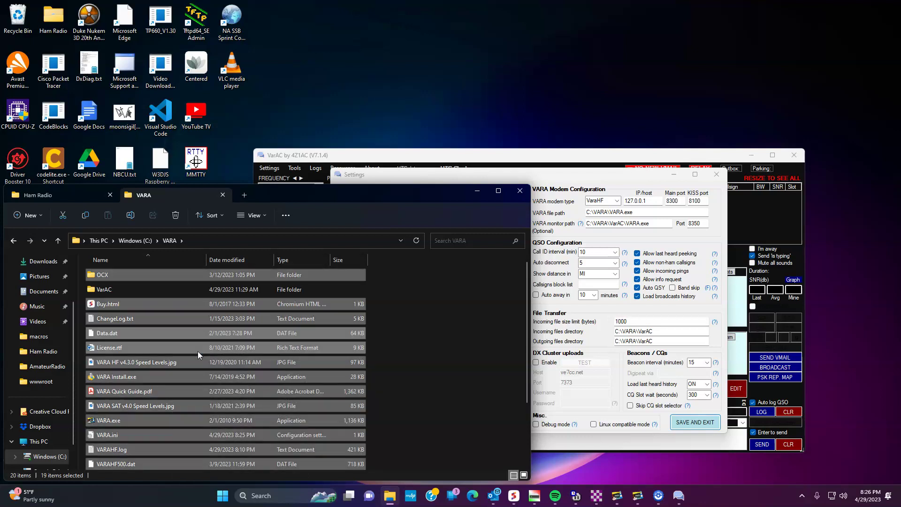
Step: Open C:\VarA\VarAC, now holding 29 items including VARA.exe
click(169, 294)
double_click(169, 294)
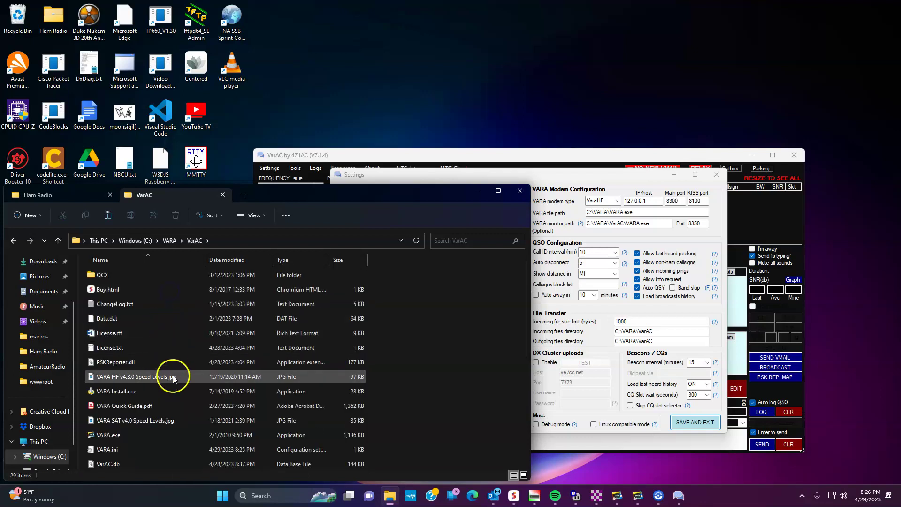
scroll(166, 390, down, 2)
scroll(160, 371, down, 2)
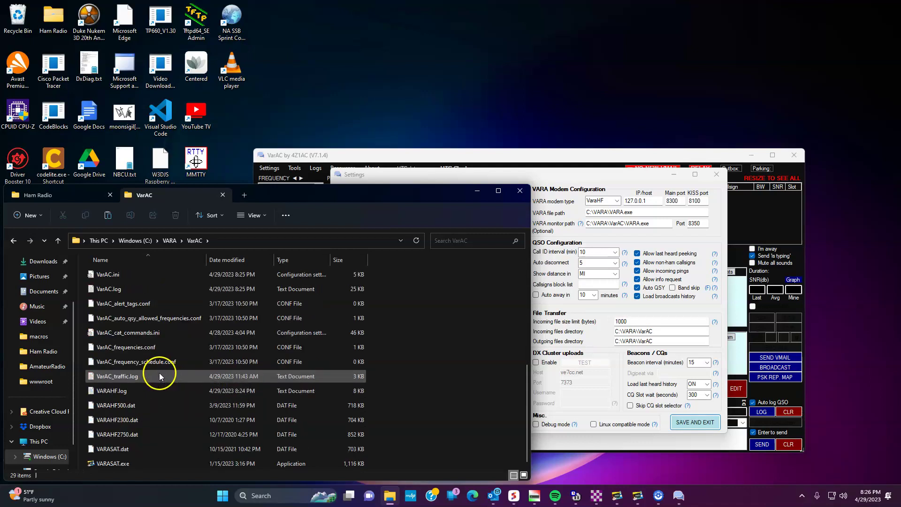
scroll(160, 374, up, 2)
scroll(157, 374, up, 2)
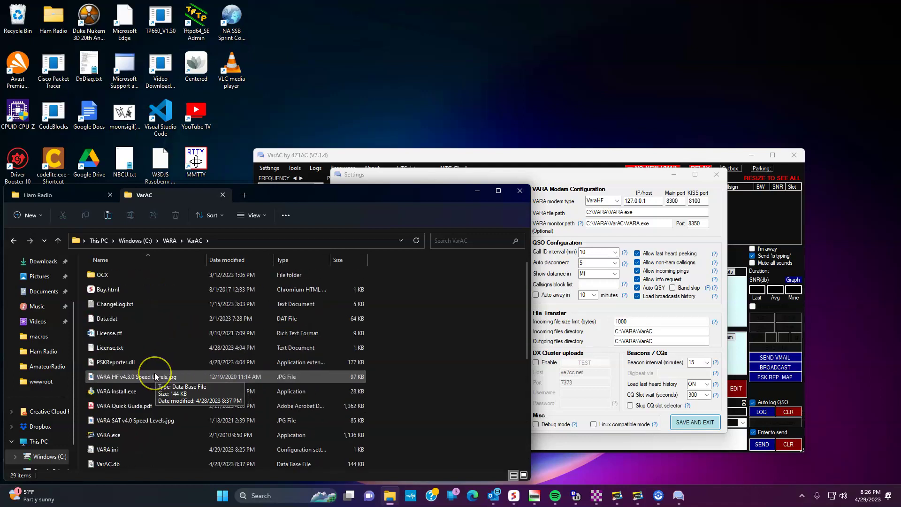
click(156, 377)
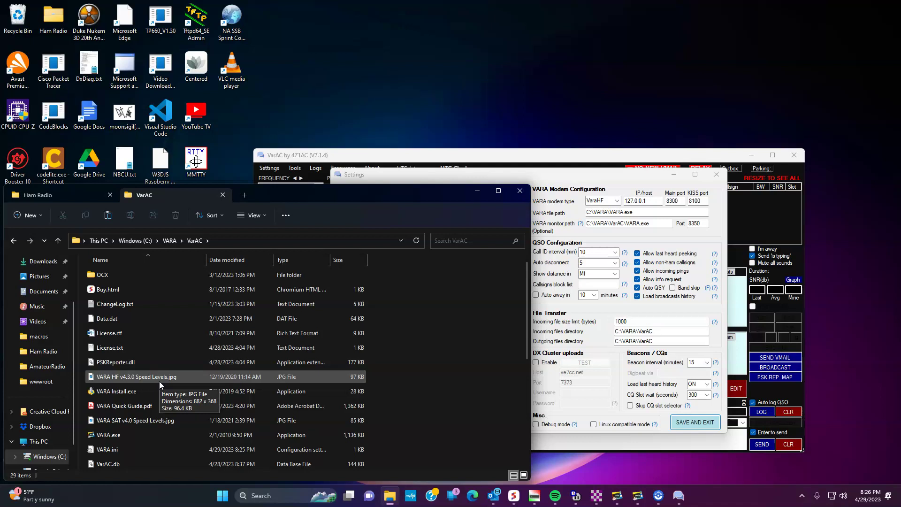
Step: Confirm the VARA monitor path is C:\VARA\VarAC\VARA.exe and close VarAC Settings
click(443, 226)
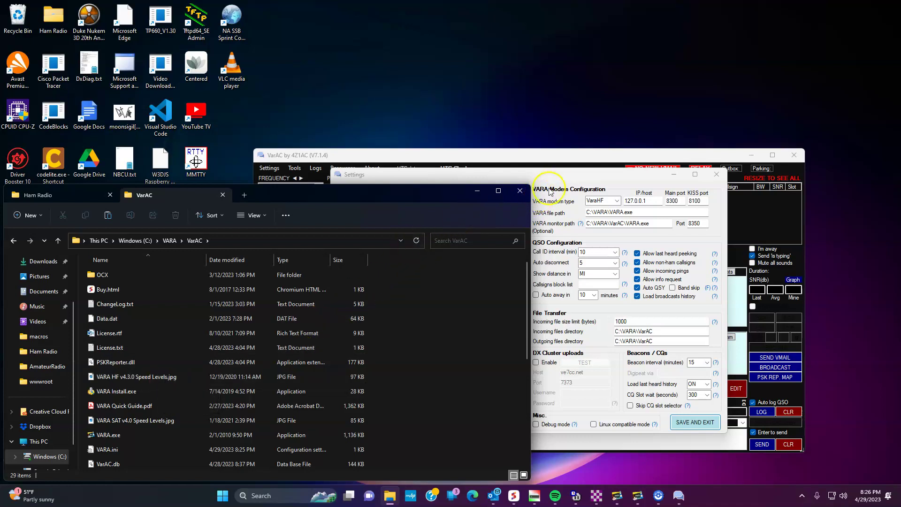
click(569, 176)
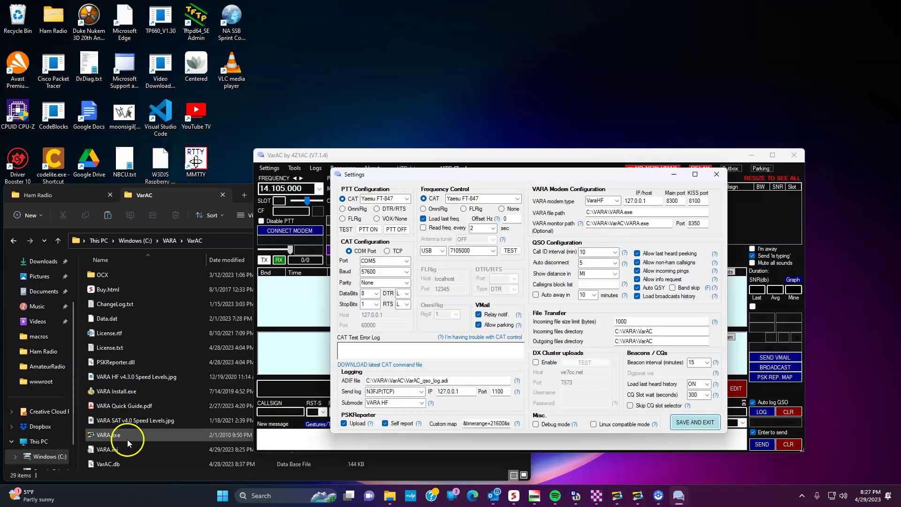
scroll(128, 439, down, 2)
scroll(128, 440, down, 2)
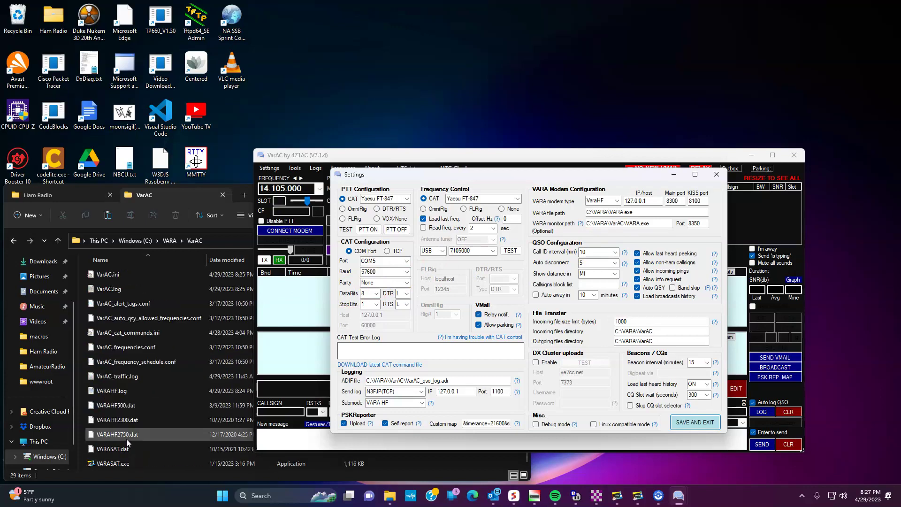
scroll(130, 423, up, 4)
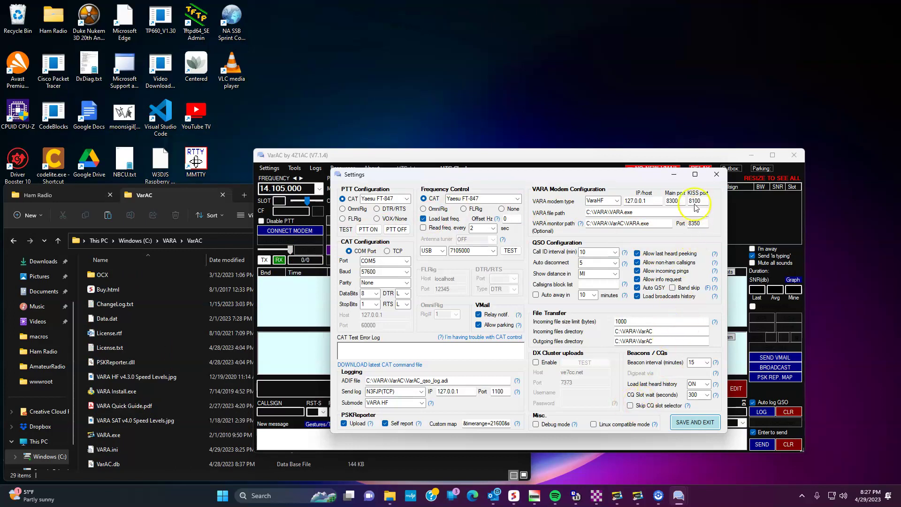
click(716, 175)
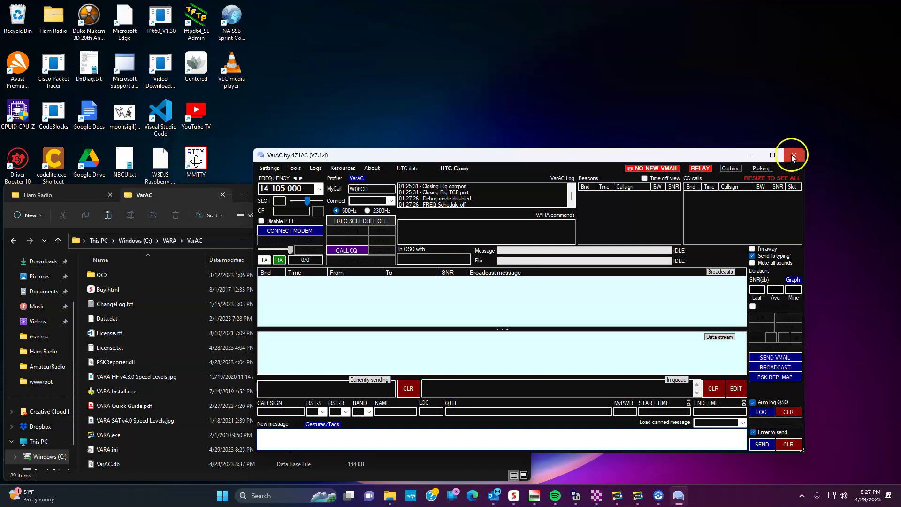
Step: Quit VarAC and move Winlink Express to the centre of the screen
click(792, 154)
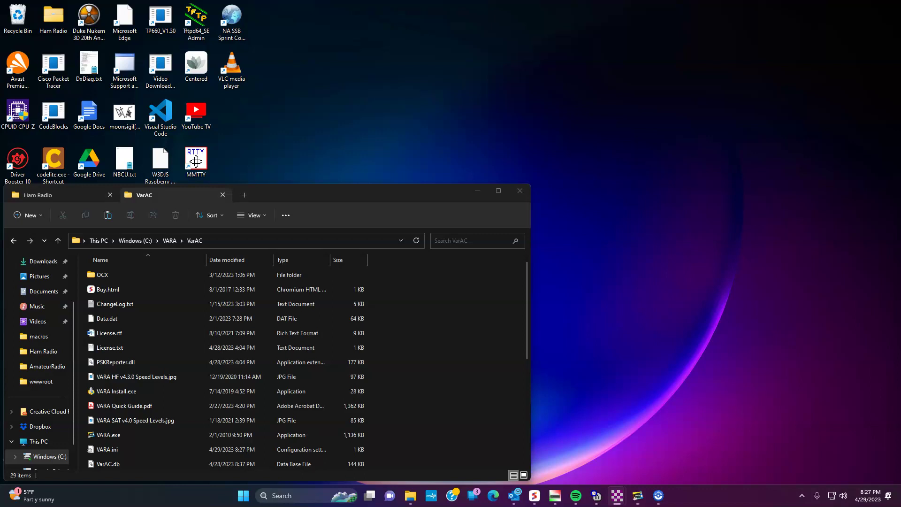
drag(898, 162, 669, 55)
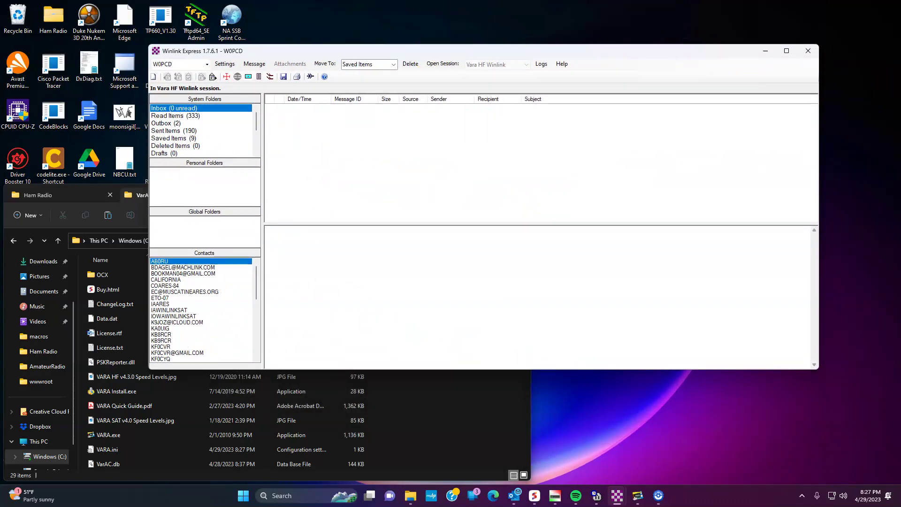
Step: Position the Vara HF Winlink session window centrally and the VARA HF modem centre-right
mouse_move(831, 292)
mouse_down()
mouse_move(725, 121)
mouse_move(294, 30)
mouse_up()
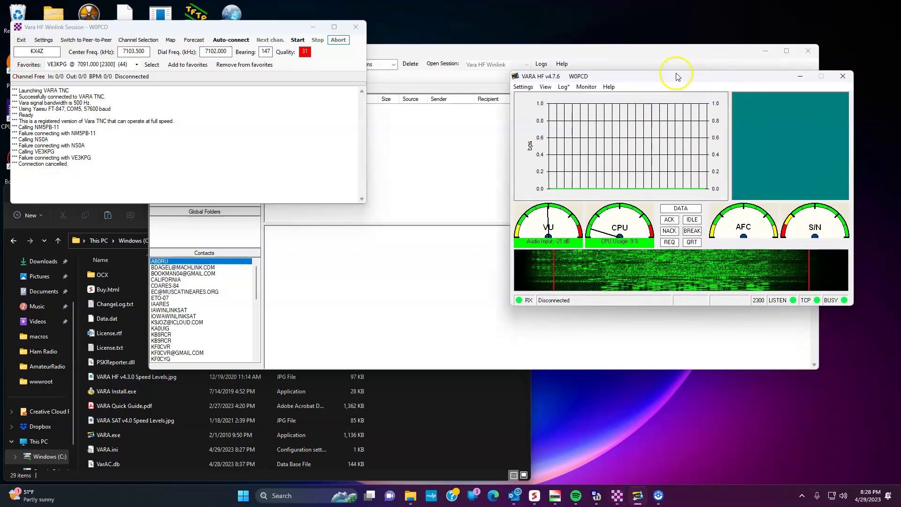
drag(687, 88, 623, 44)
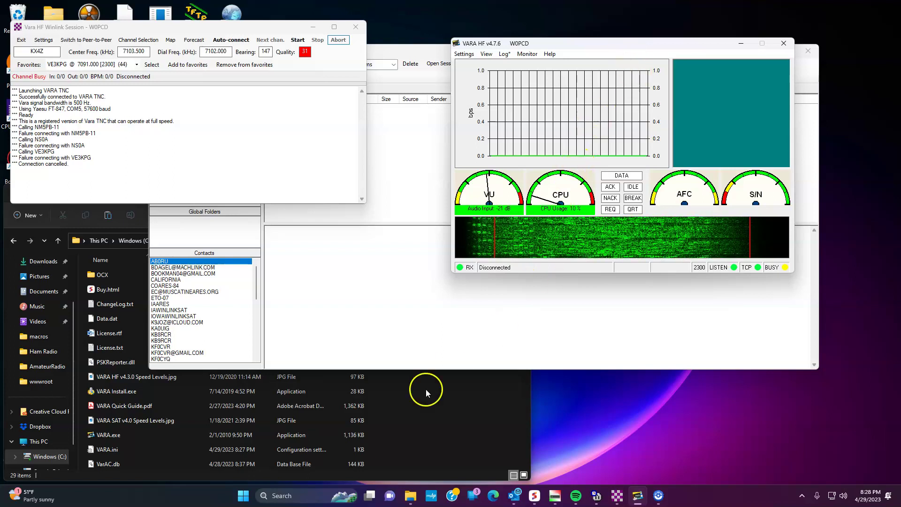
Step: Start the VarAC folder's VARA.exe as a second modem and move it into view
click(413, 407)
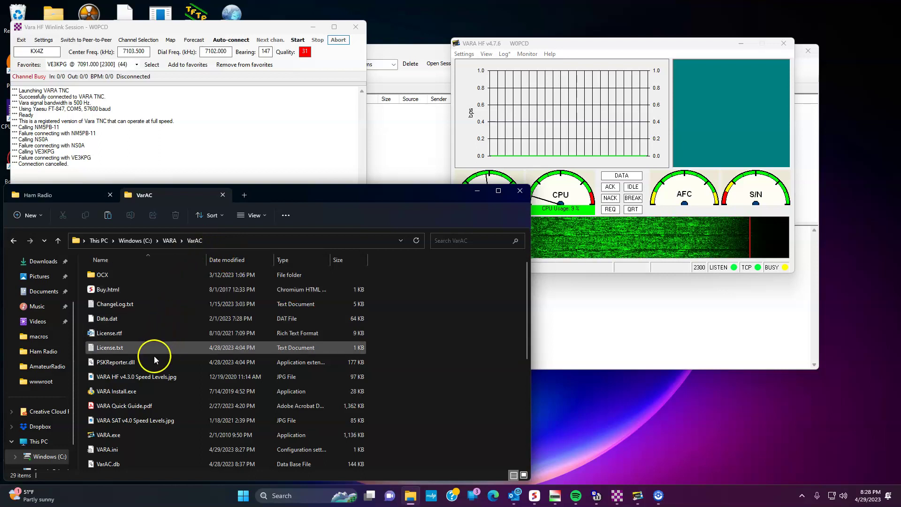
scroll(114, 422, down, 2)
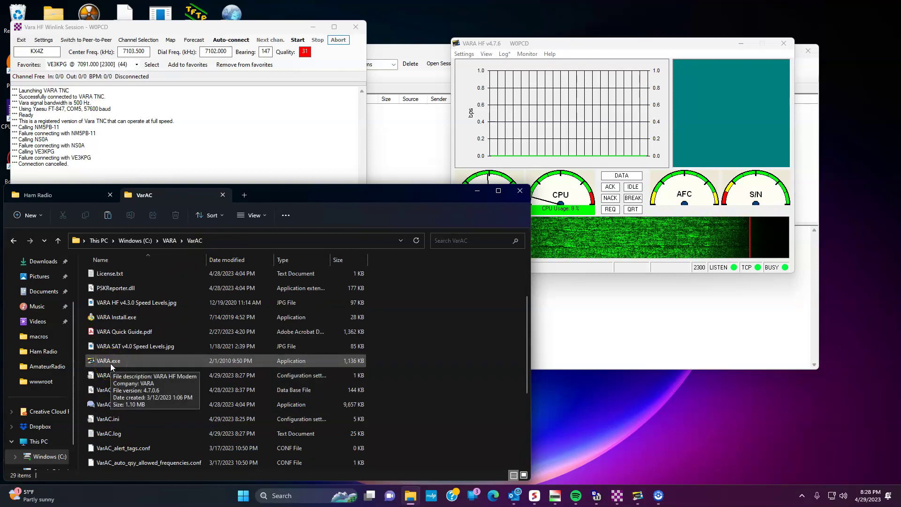
double_click(148, 361)
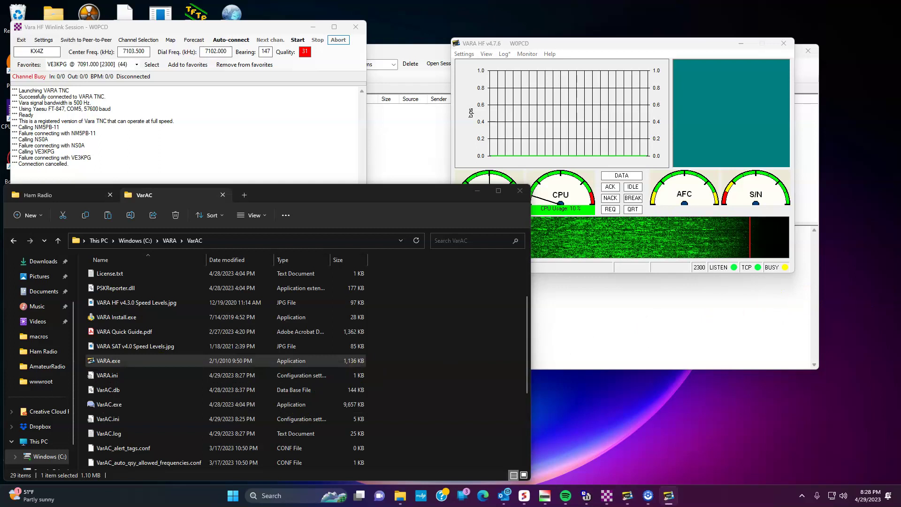
mouse_move(784, 256)
mouse_down()
mouse_move(685, 262)
mouse_move(723, 276)
mouse_move(721, 287)
mouse_up()
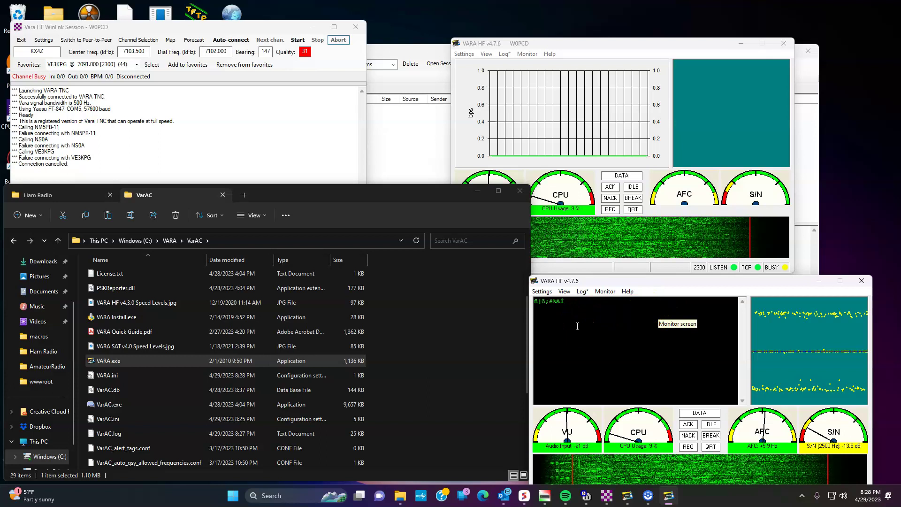
Step: Raise the Winlink session window, then the main VARA HF W0PCD modem, above File Explorer
click(268, 123)
click(607, 62)
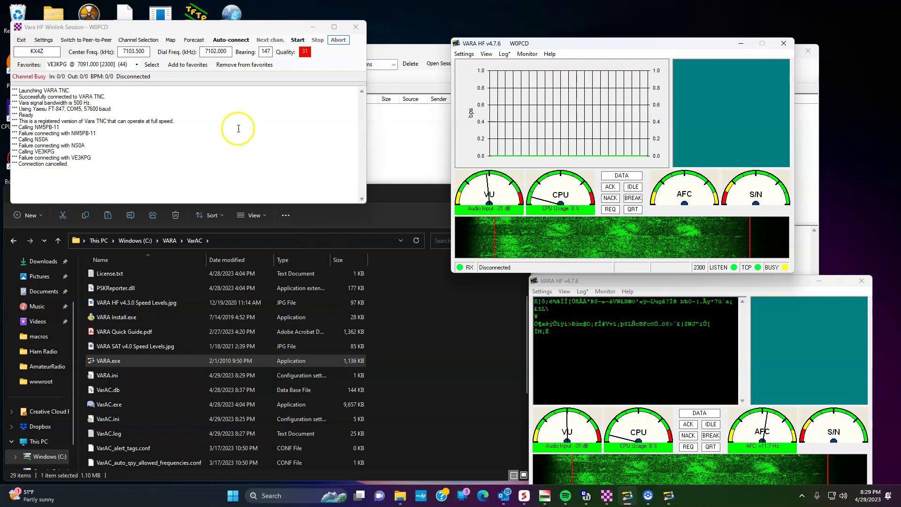
Step: Open the RMS channel selection list to begin calling KX4Z
click(138, 39)
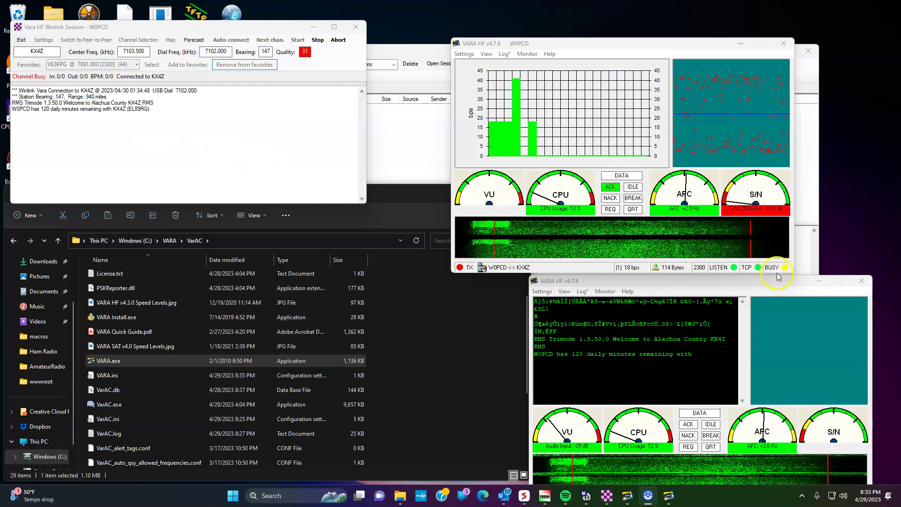
Step: Move the monitor modem up and right, and raise the main modem slightly above it
mouse_move(794, 282)
mouse_down()
mouse_move(815, 239)
mouse_move(815, 254)
mouse_up()
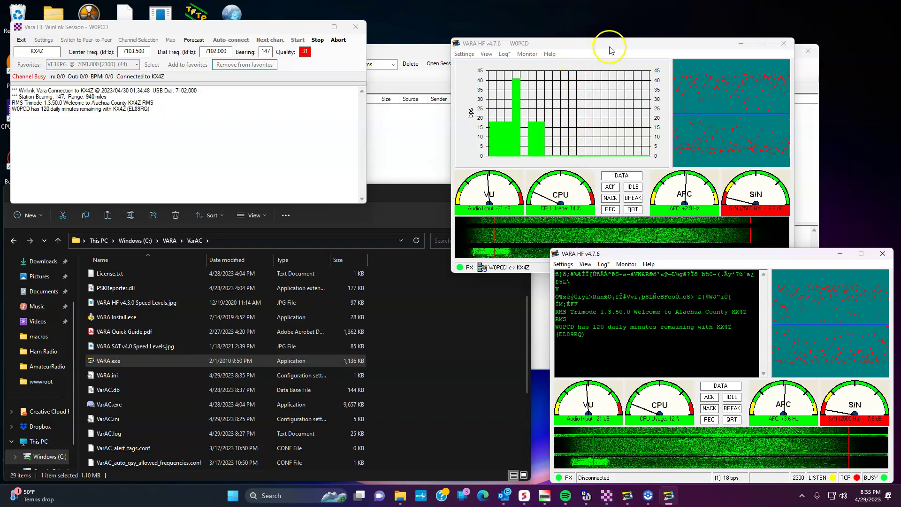
drag(610, 49, 608, 25)
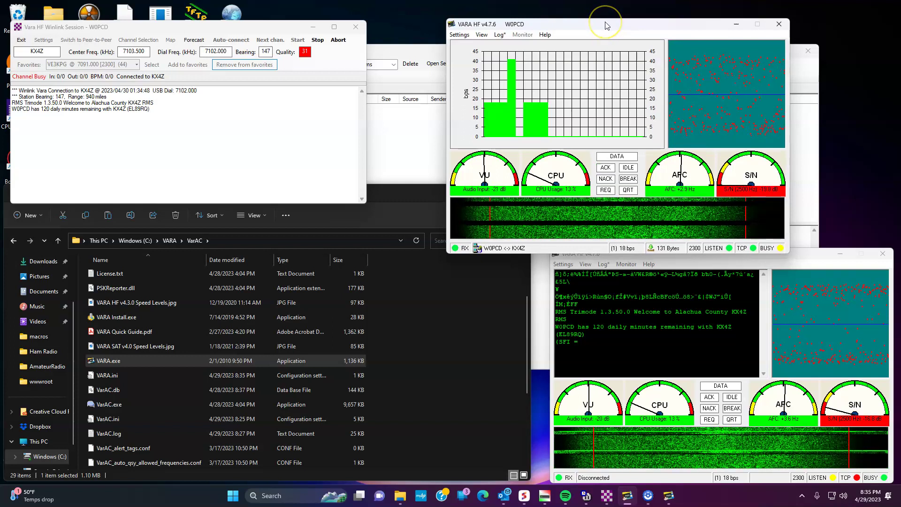